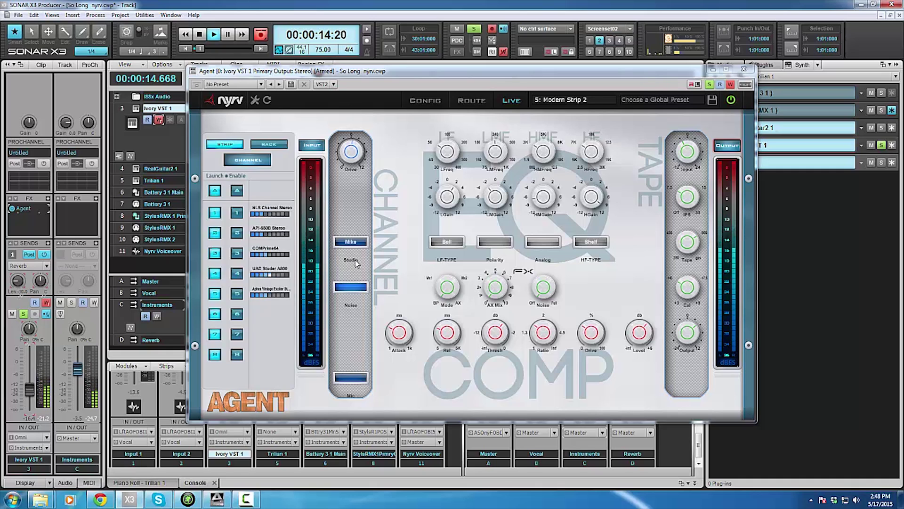
Open slot 1's NLS Channel Stereo window and cycle the strip's Studio button through Spike, Nevo and Mike, finishing on Mike.
left_click(238, 213)
left_click_drag(565, 125, 556, 101)
left_click(356, 242)
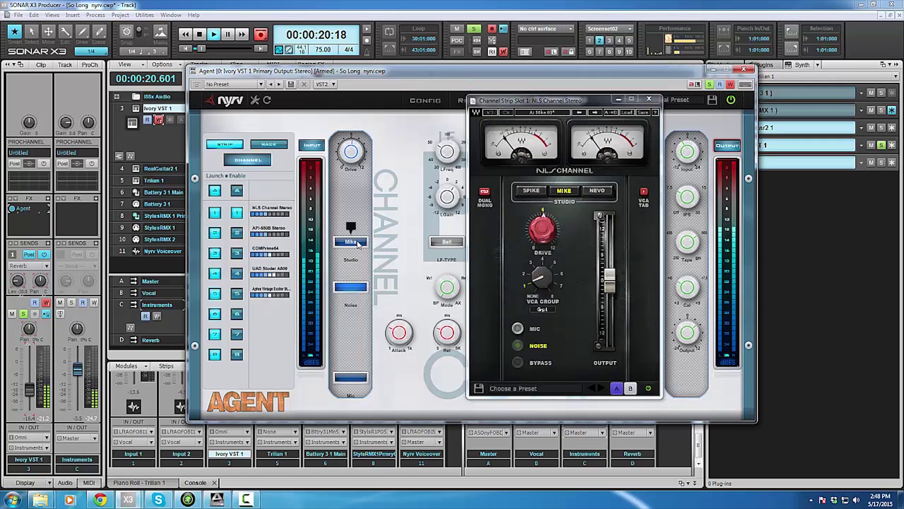
left_click(358, 243)
left_click(357, 244)
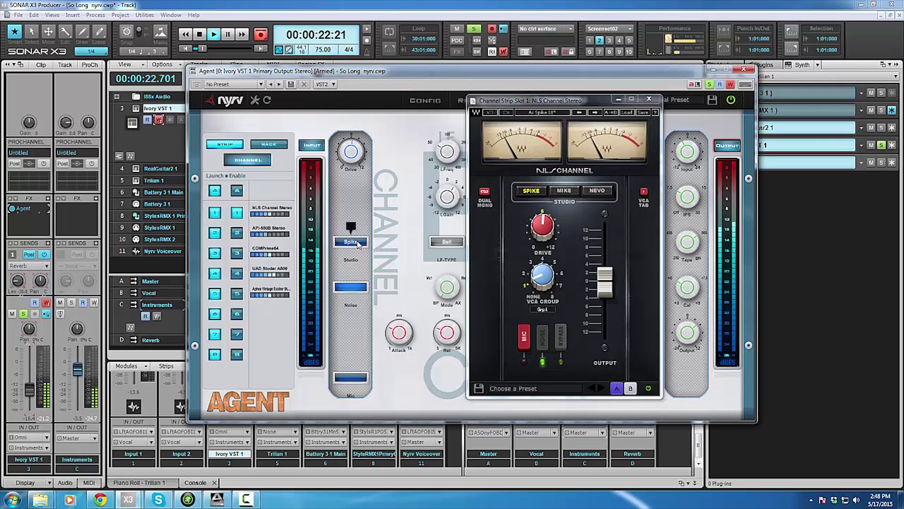
left_click(603, 190)
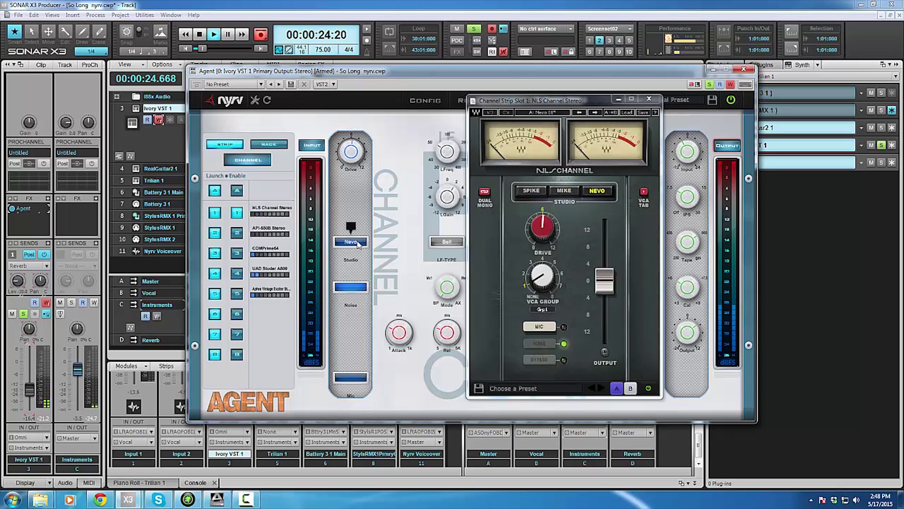
left_click(358, 243)
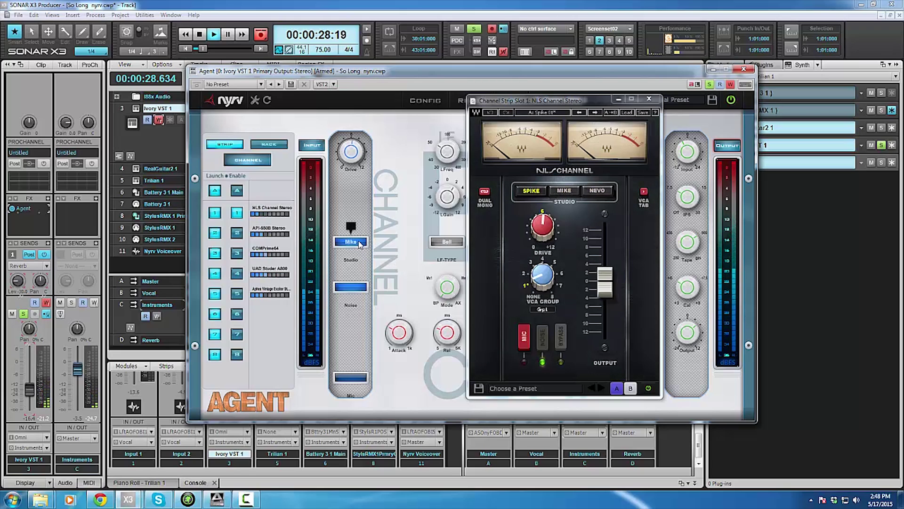
left_click(358, 243)
left_click(358, 242)
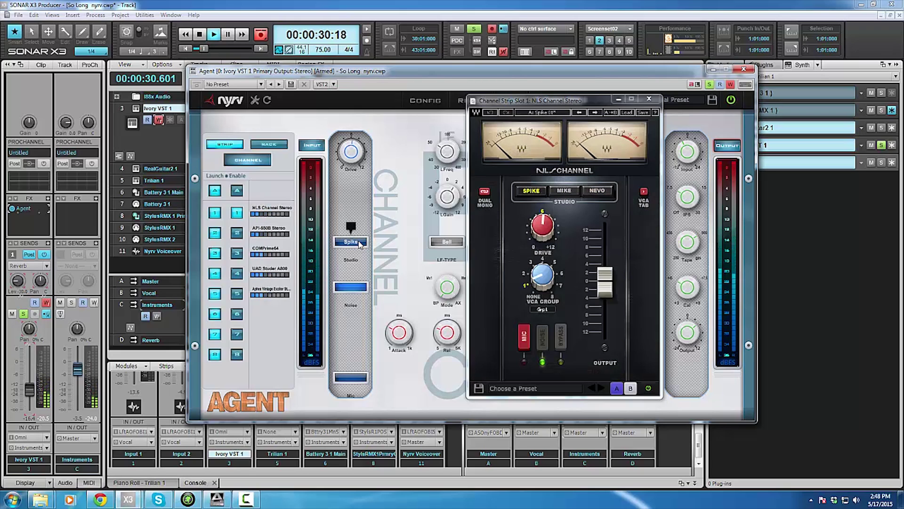
left_click(358, 243)
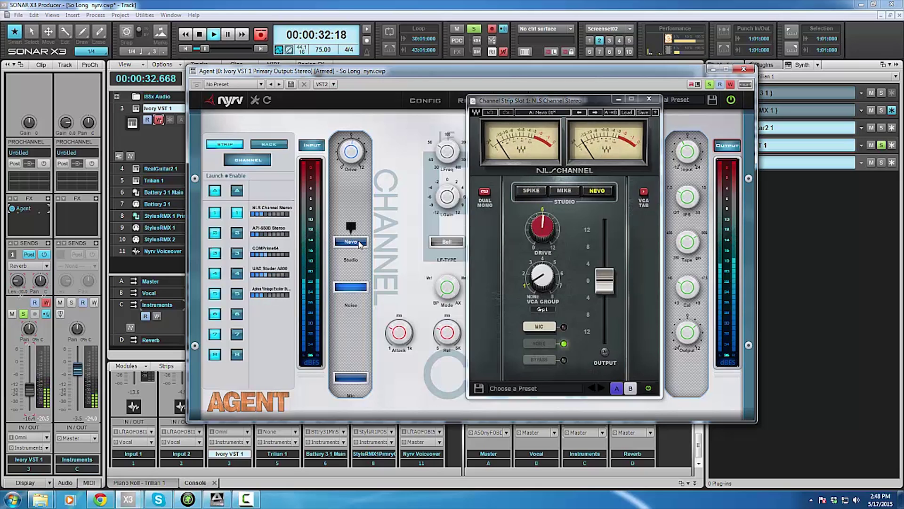
left_click(358, 242)
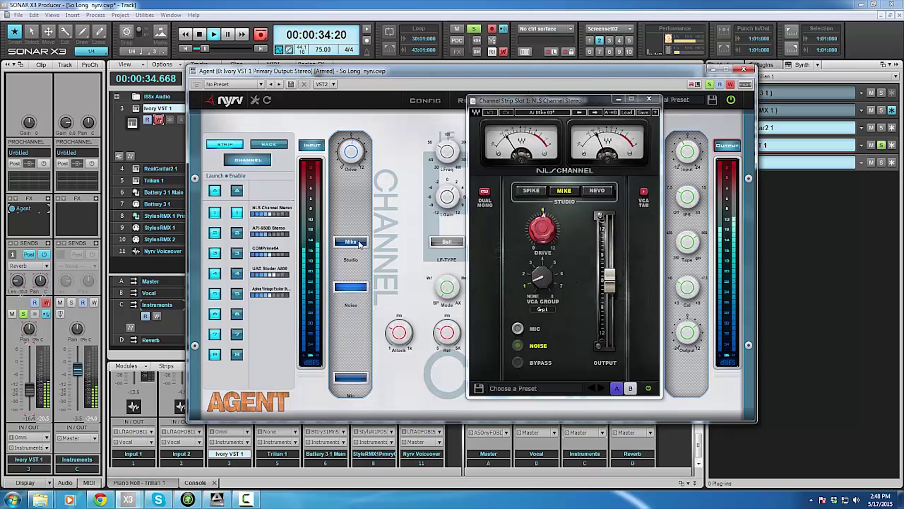
left_click(358, 243)
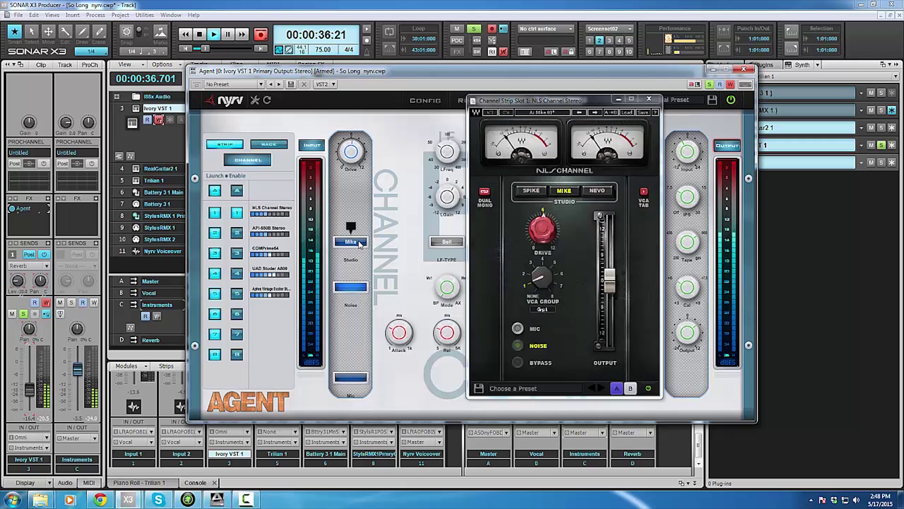
left_click(358, 243)
left_click(358, 243)
left_click(358, 243)
left_click(357, 242)
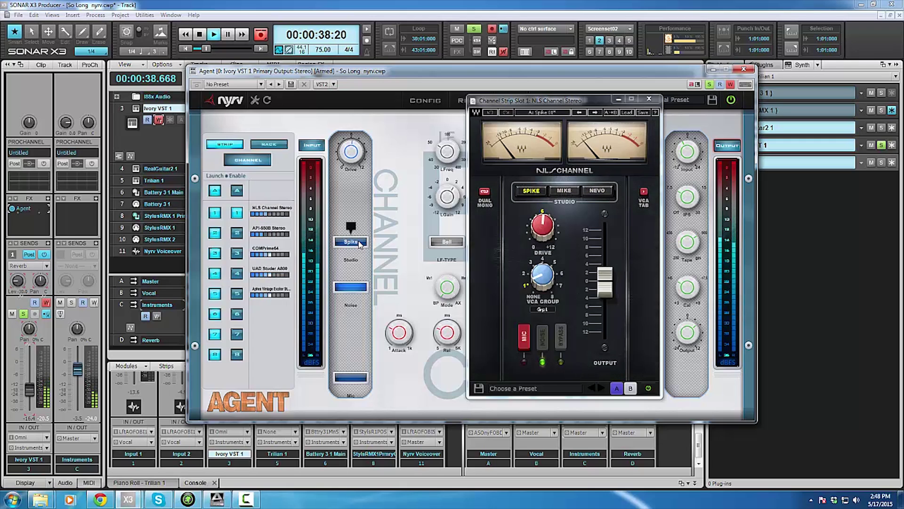
left_click(358, 242)
left_click(358, 242)
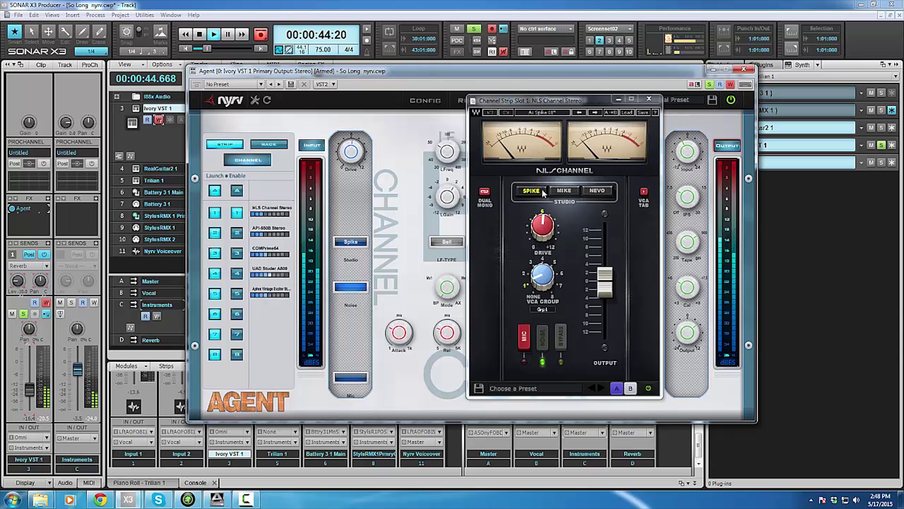
left_click(354, 243)
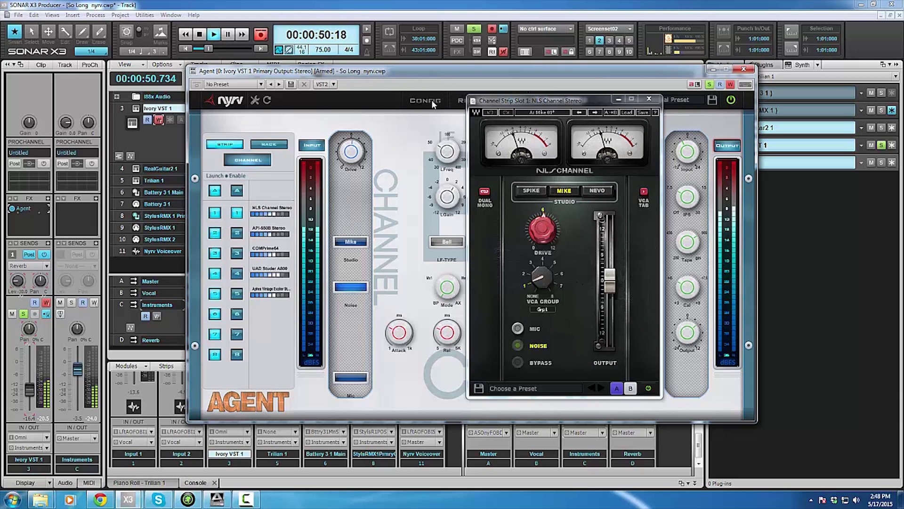
Open the Studio button's control settings in the Config view, without the NLS Channel window, and reposition the settings panel.
left_click(433, 104)
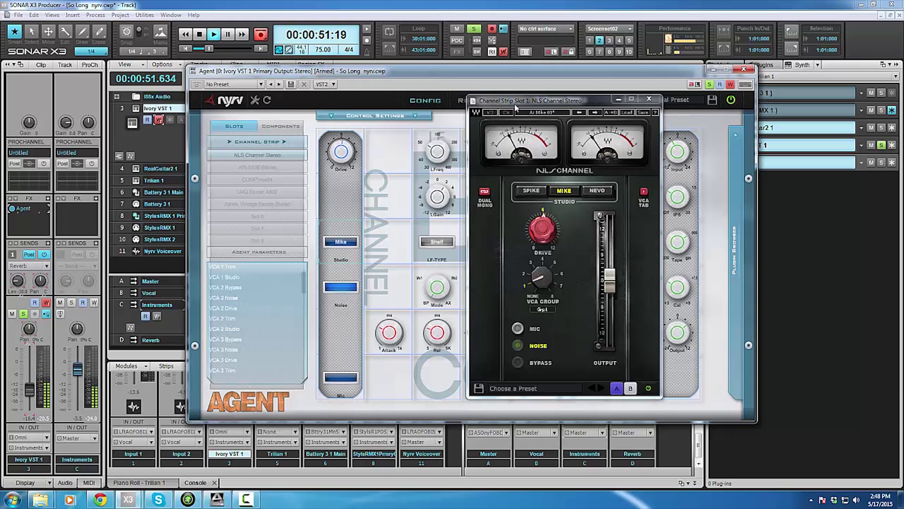
left_click(654, 100)
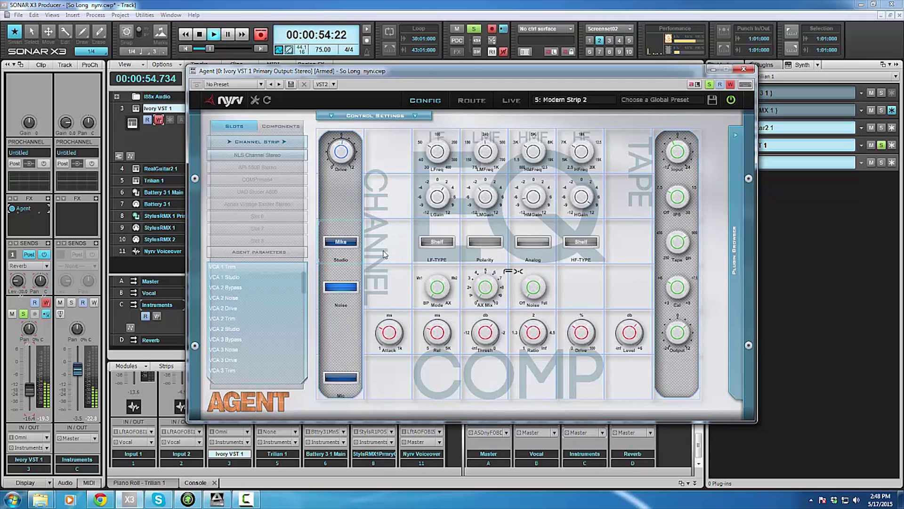
left_click(340, 225)
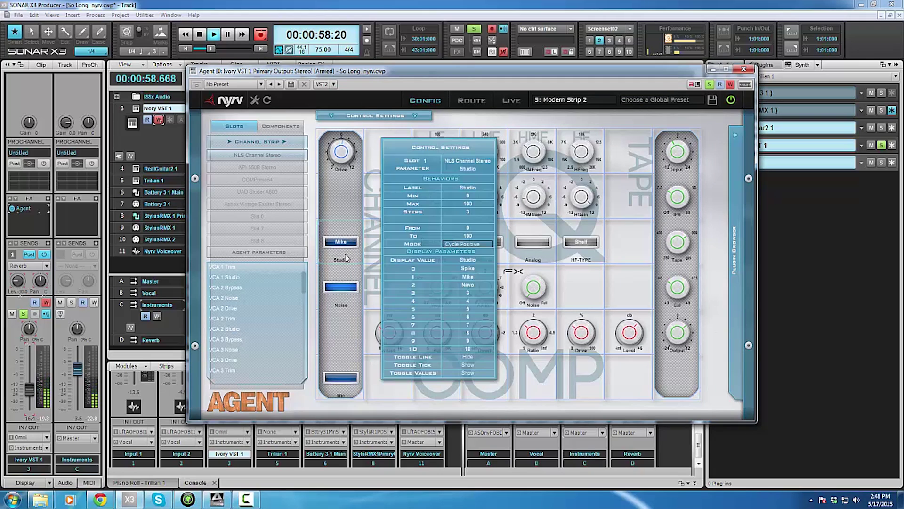
left_click_drag(448, 149, 487, 142)
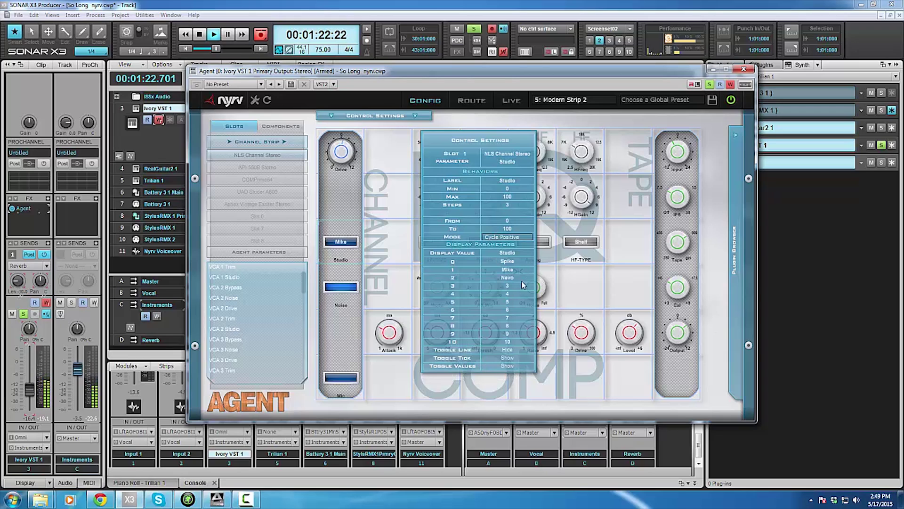
Test the Studio button in the Config view against the reopened NLS Channel Stereo window, cycling to Nevo, and close that window.
left_click(336, 242)
left_click(333, 243)
left_click(333, 243)
double_click(252, 154)
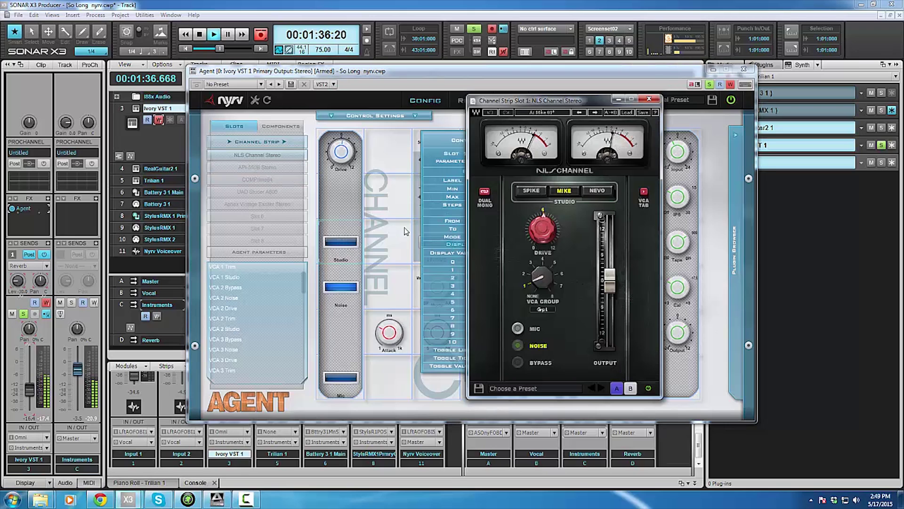
left_click(341, 241)
left_click(348, 242)
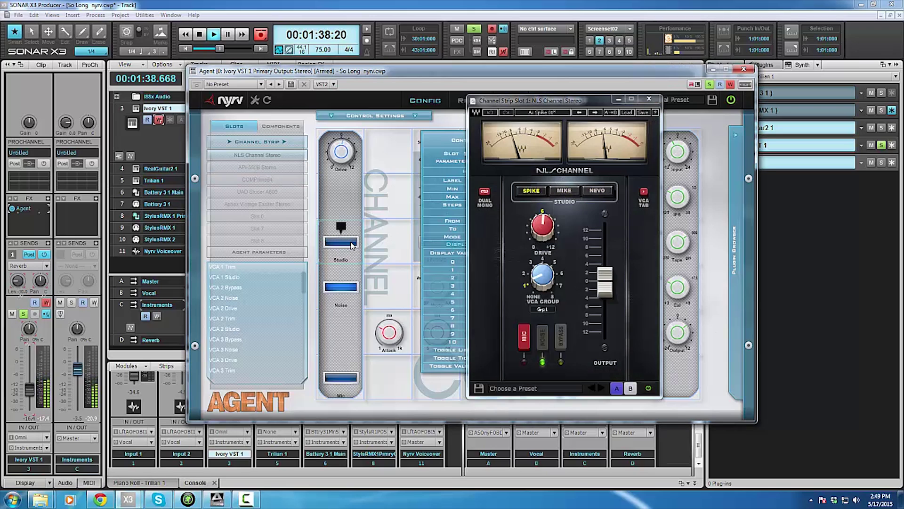
left_click(341, 242)
left_click(341, 242)
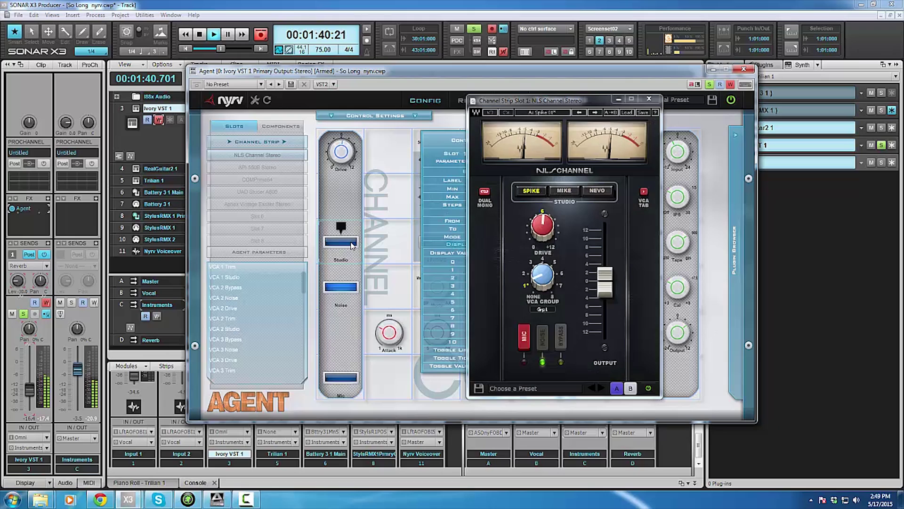
left_click(352, 244)
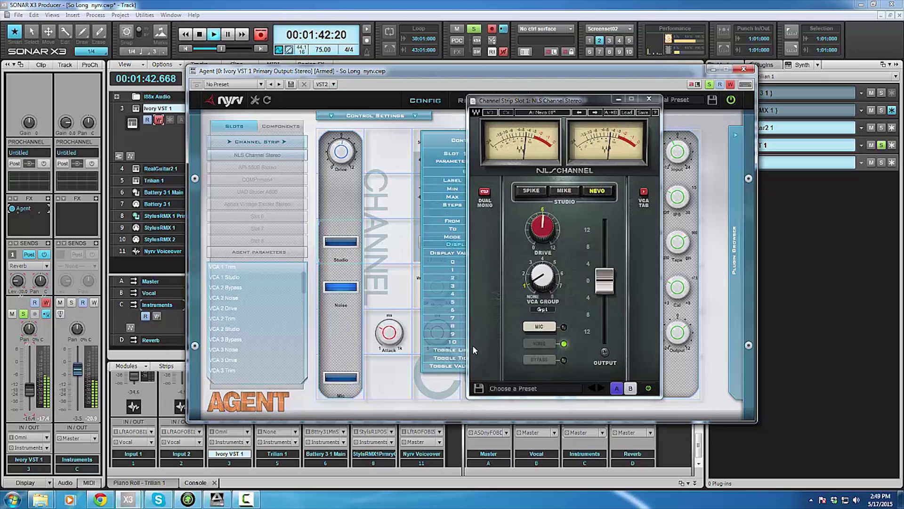
left_click(650, 99)
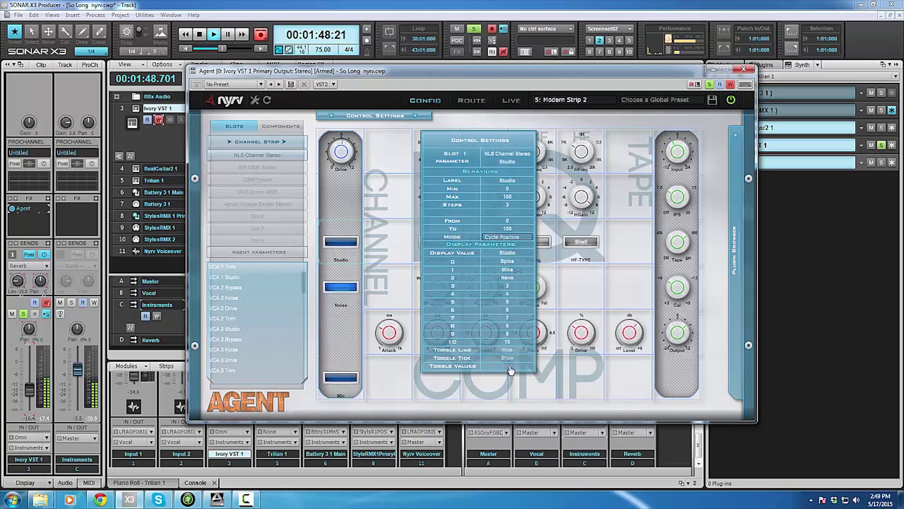
Set Toggle Values to Show for the Studio control and change its type to Three Steps Switch.
left_click(510, 367)
right_click(344, 233)
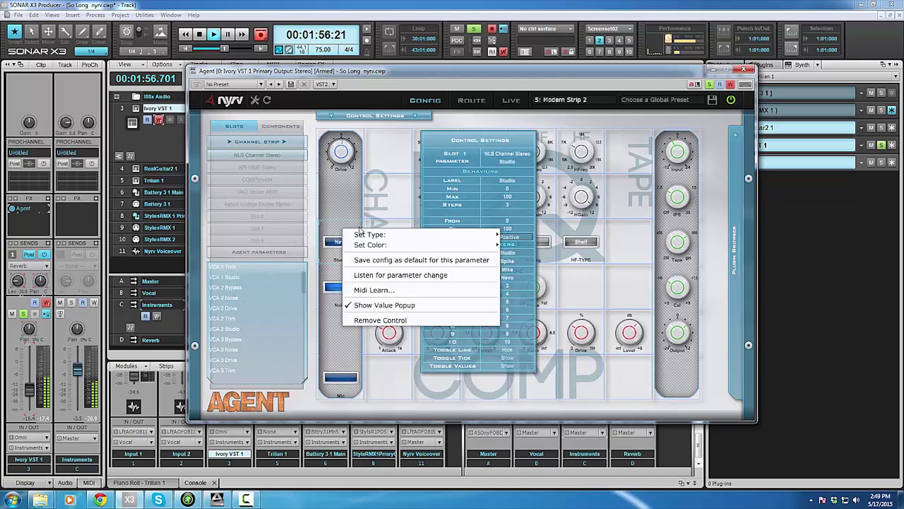
mouse_move(383, 235)
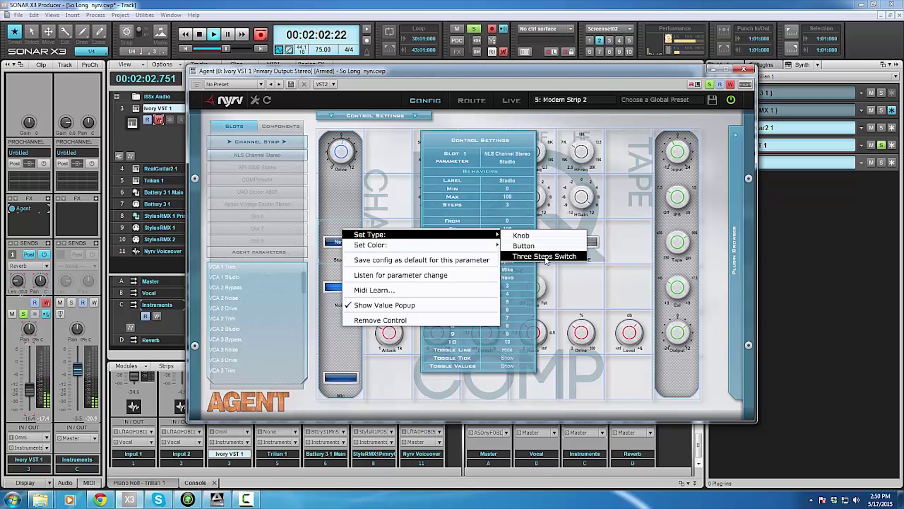
left_click(544, 257)
Test the three-step Studio switch against the NLS Channel Stereo window through Spike, Nevo and Mike, and close that window.
left_click(345, 243)
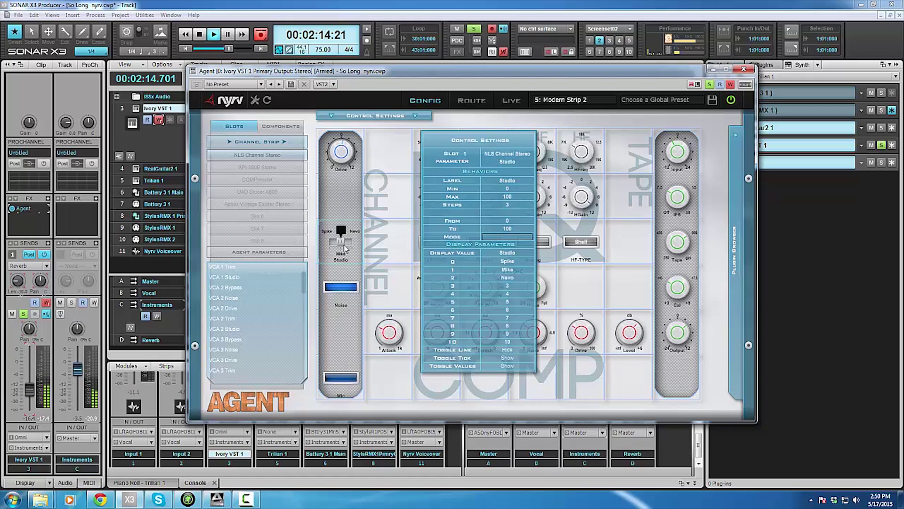
double_click(265, 154)
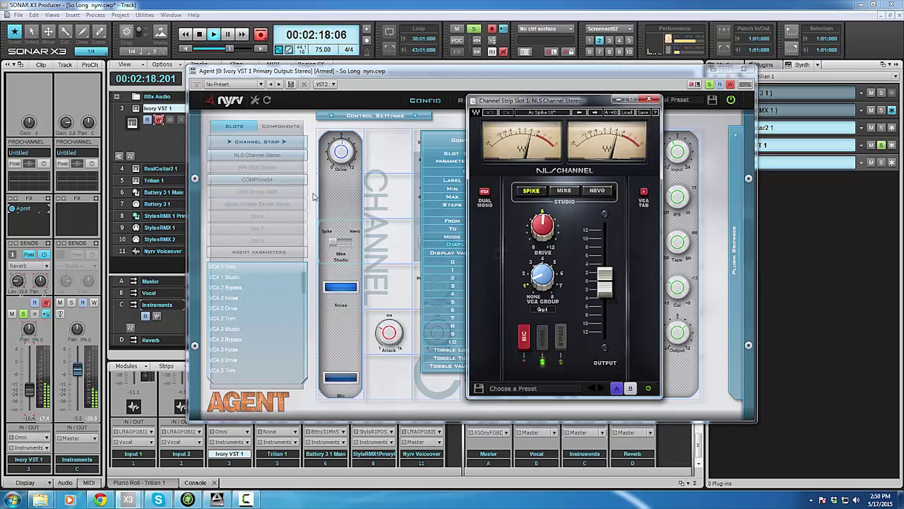
left_click(344, 242)
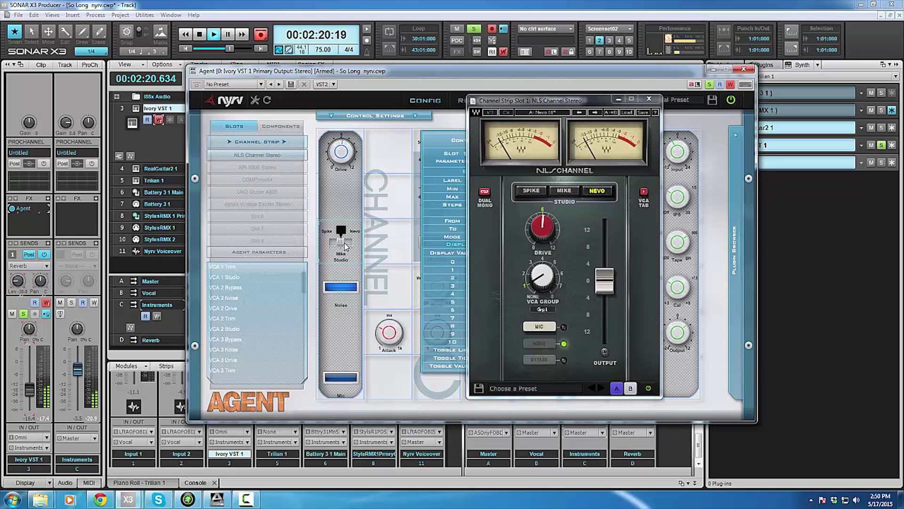
left_click(344, 242)
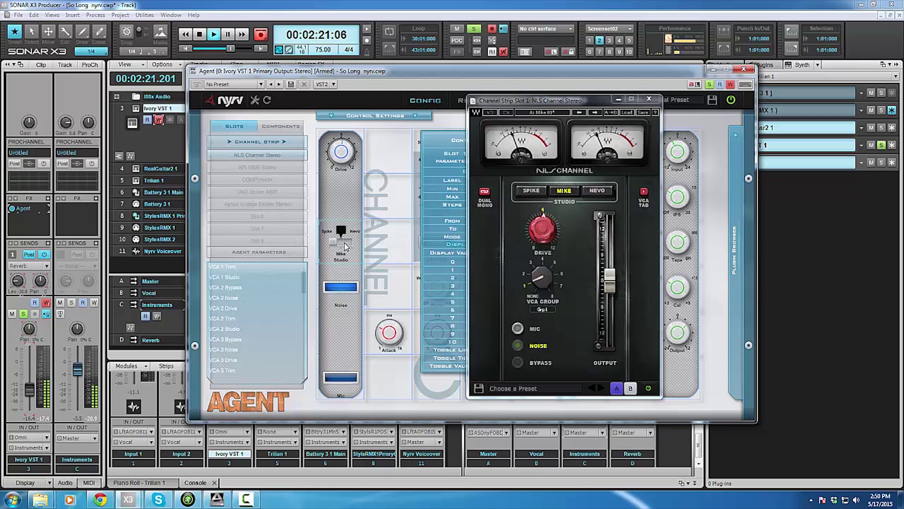
left_click(649, 99)
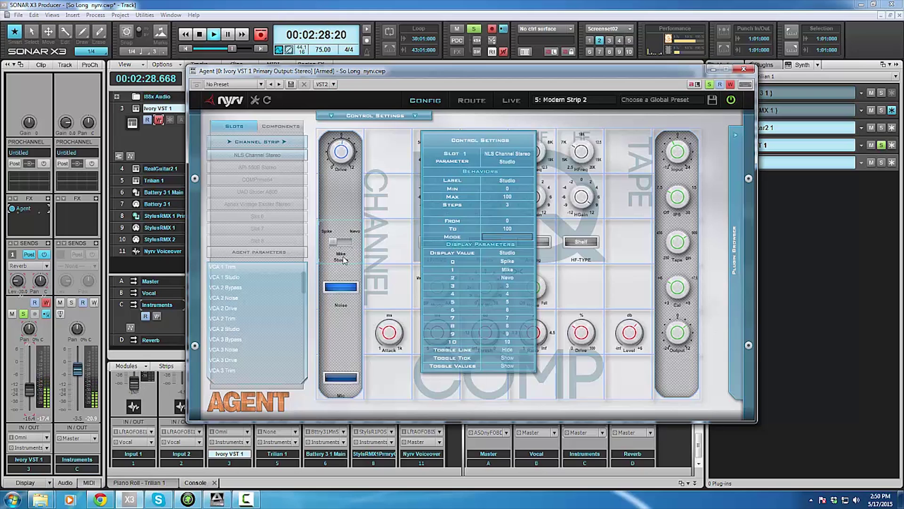
Move the Studio switch to its Nevo position and back to the middle one in Live view, recheck Config, and return to Live.
left_click(516, 101)
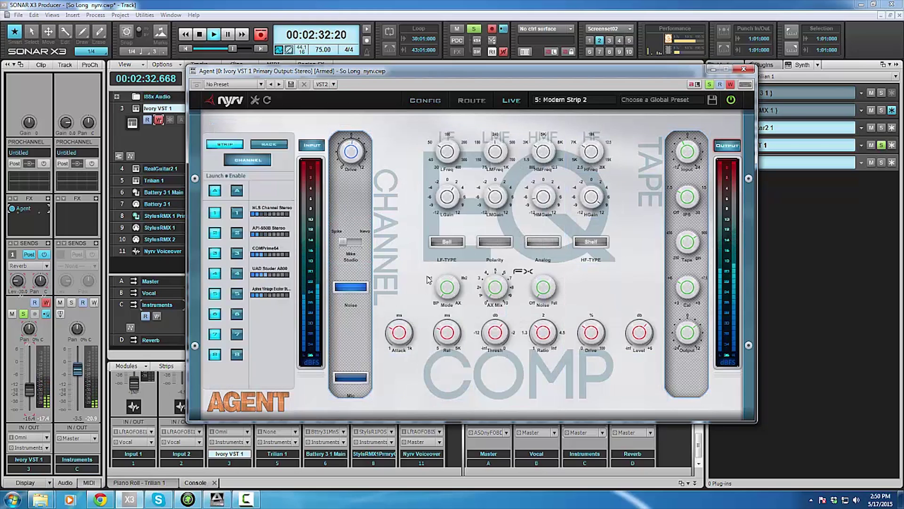
left_click(358, 251)
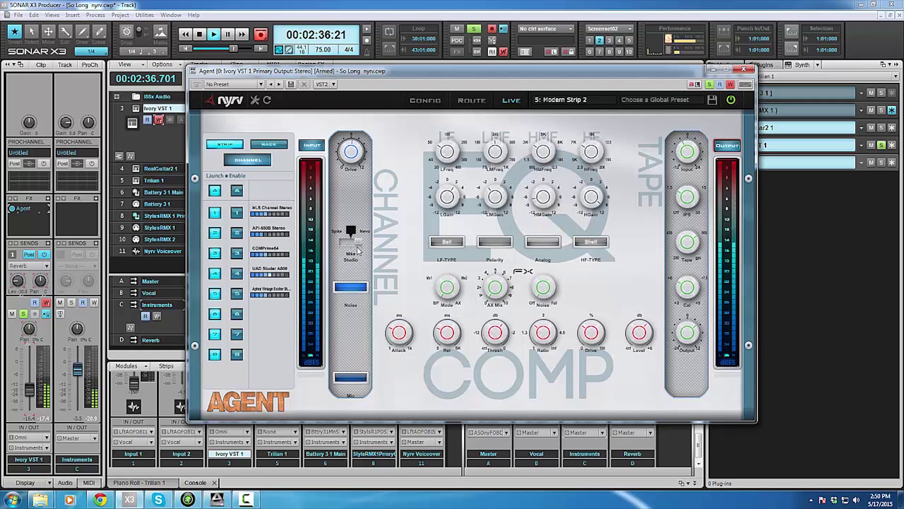
left_click(353, 250)
left_click(424, 100)
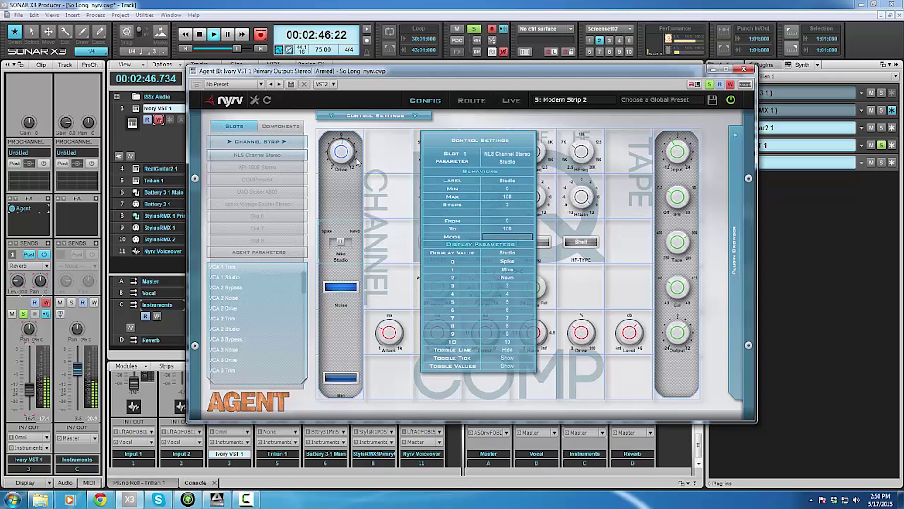
left_click(511, 100)
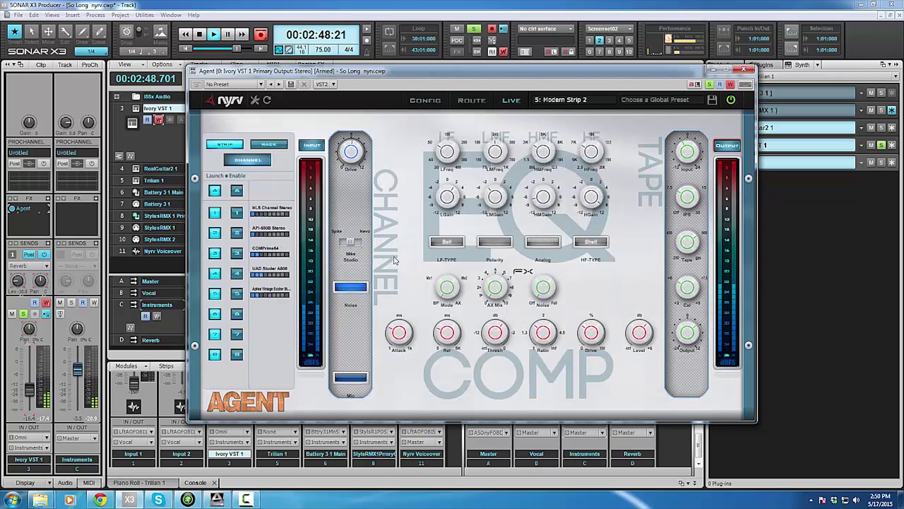